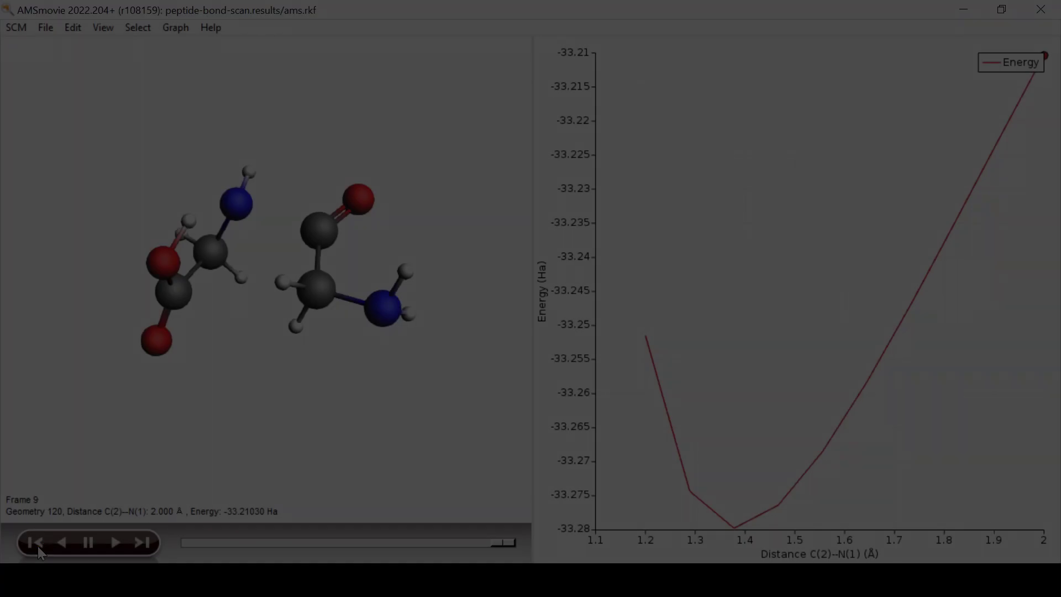
Step: Step through the peptide bond scan from the first to the last frame, then minimize the movie window
click(36, 544)
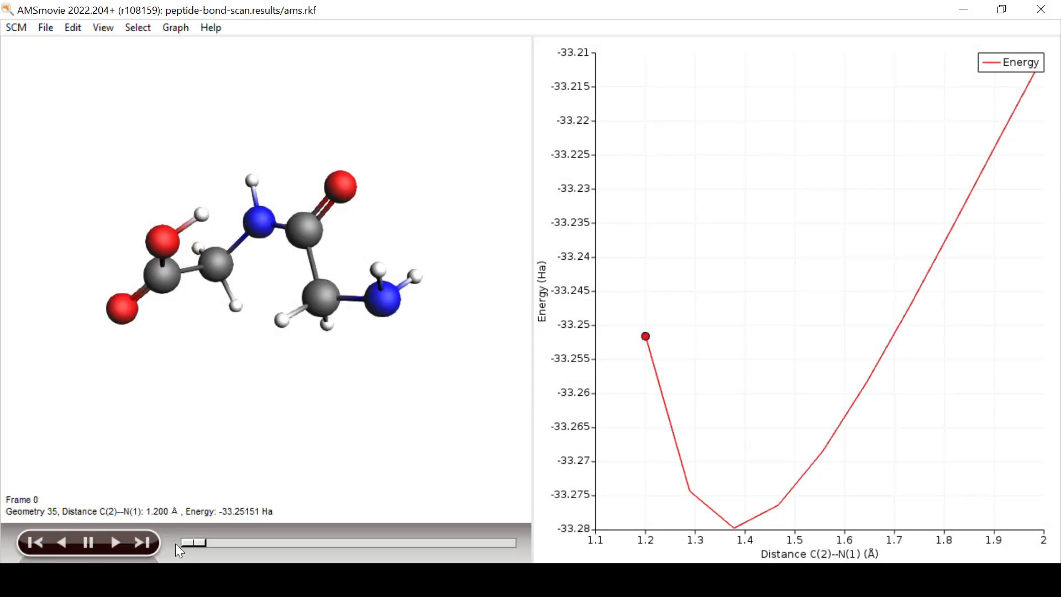
drag(198, 539, 556, 562)
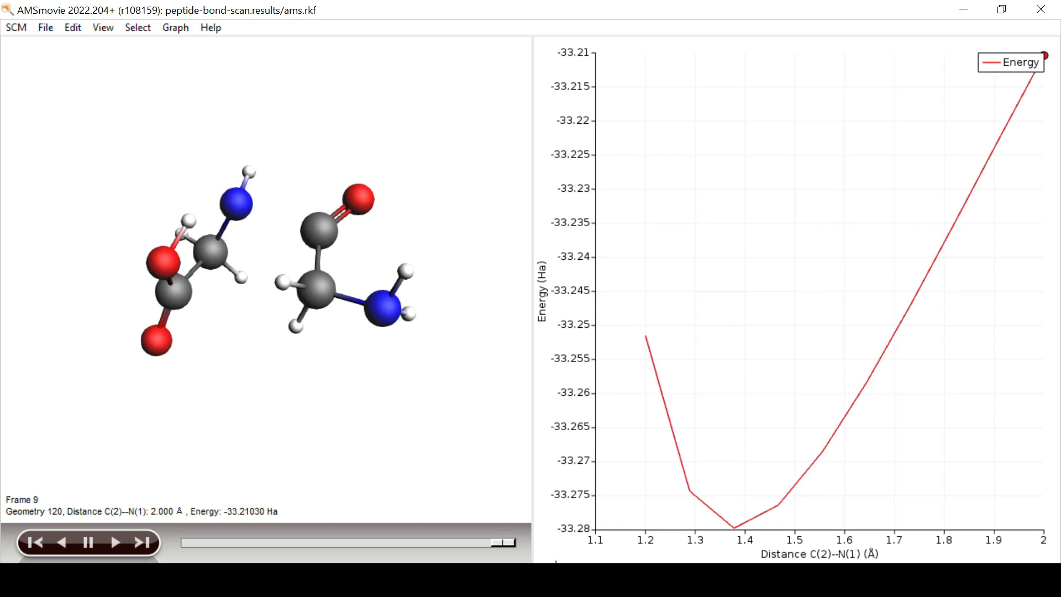
click(965, 9)
Step: Add the peptide-bond-scan job to ParAMS
click(88, 127)
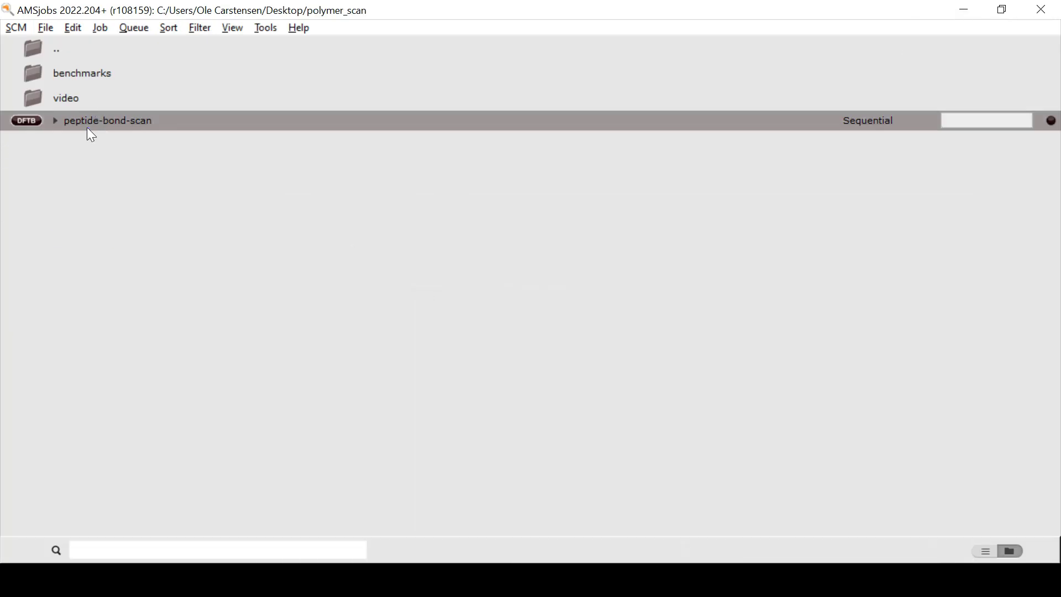
click(47, 28)
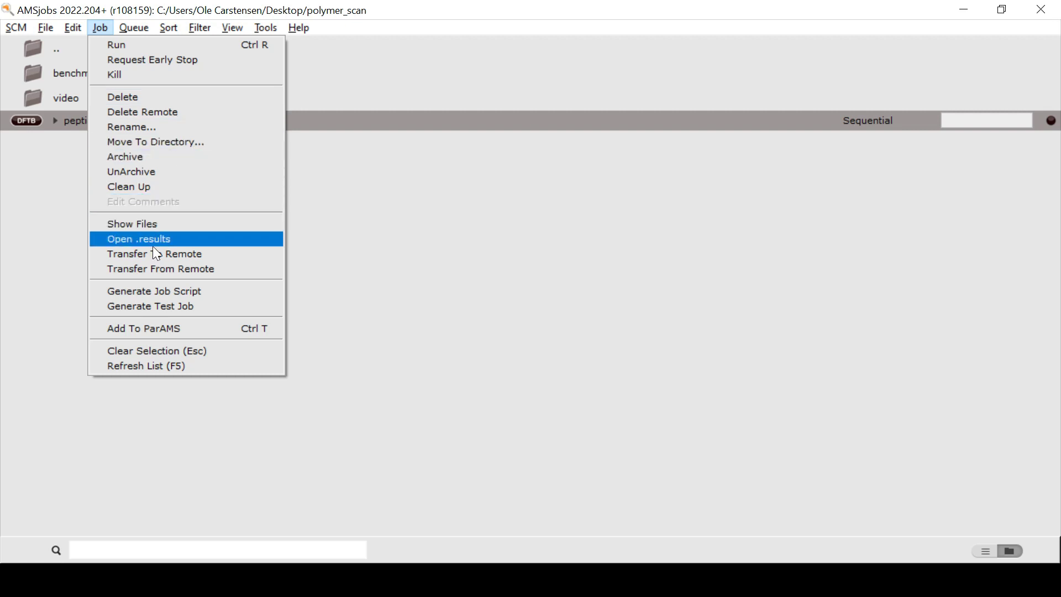
click(200, 331)
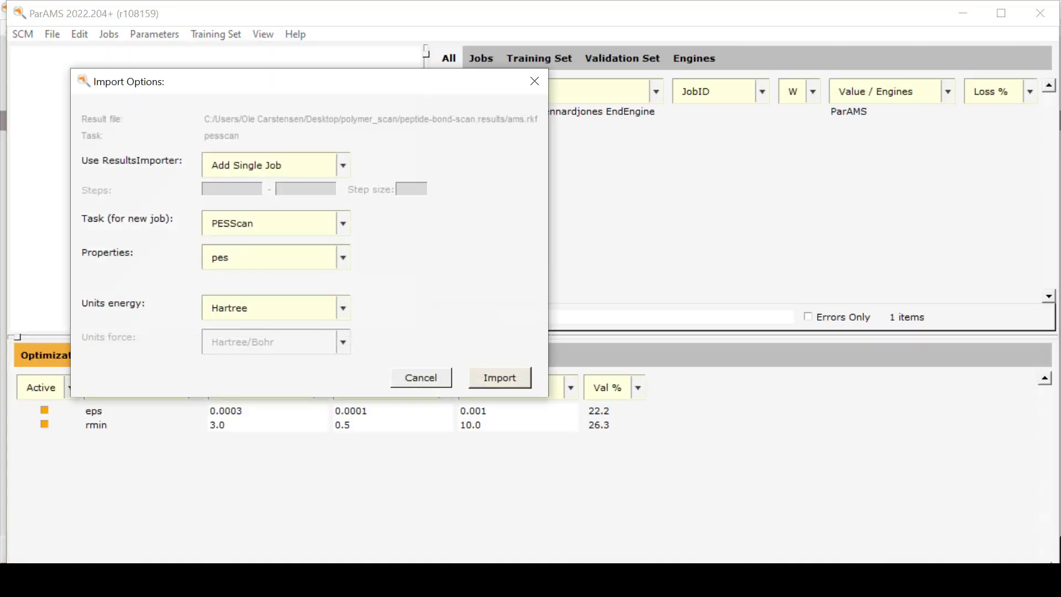
Step: Import the results as Add PES Scan SinglePoints with energies in kcal/mol, and maximize the ParAMS window
click(345, 168)
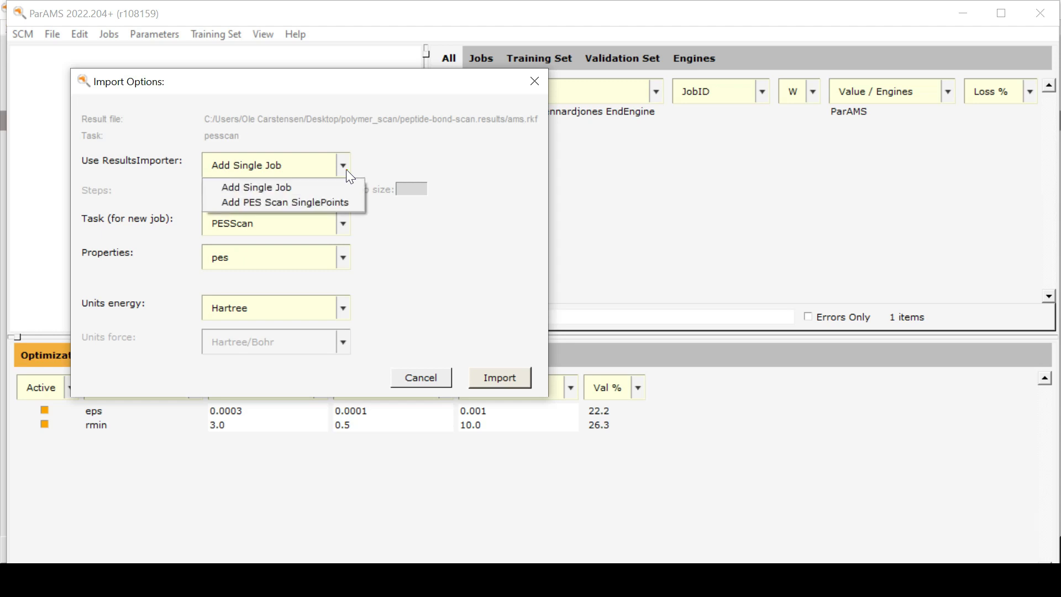
click(344, 203)
click(326, 309)
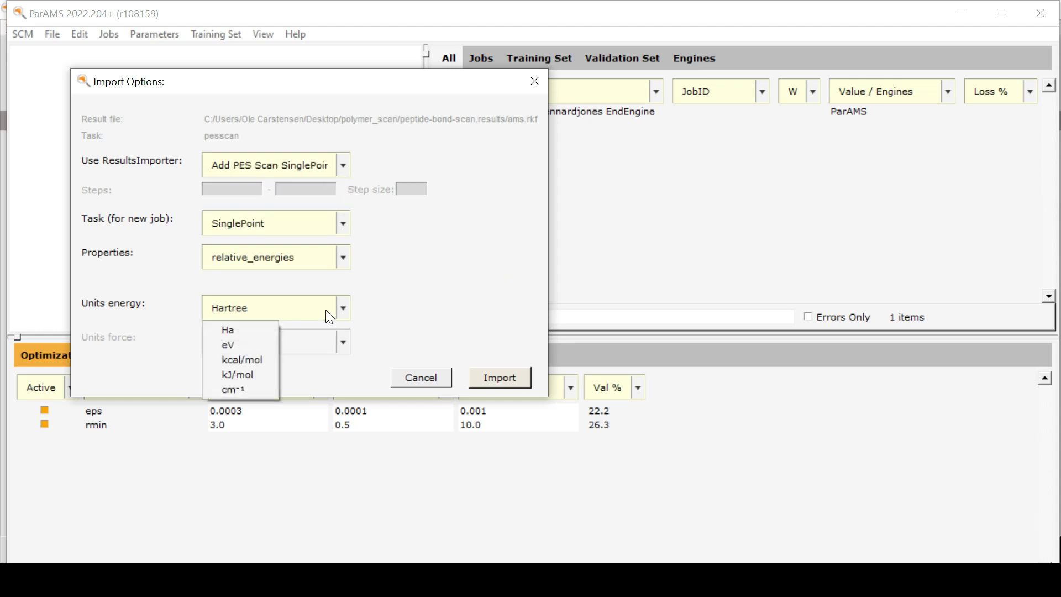
click(274, 360)
click(514, 377)
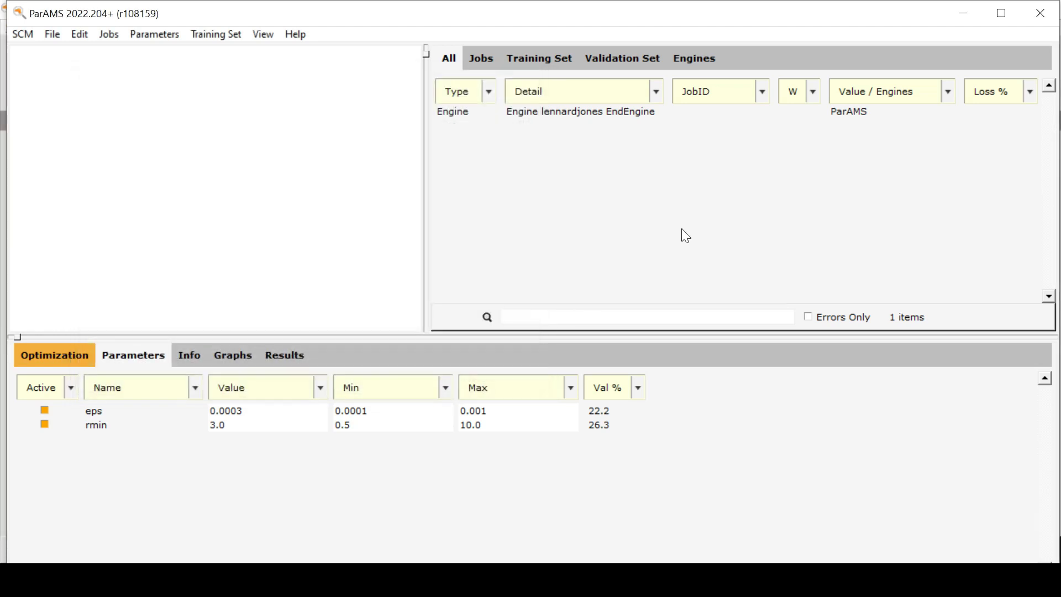
double_click(860, 13)
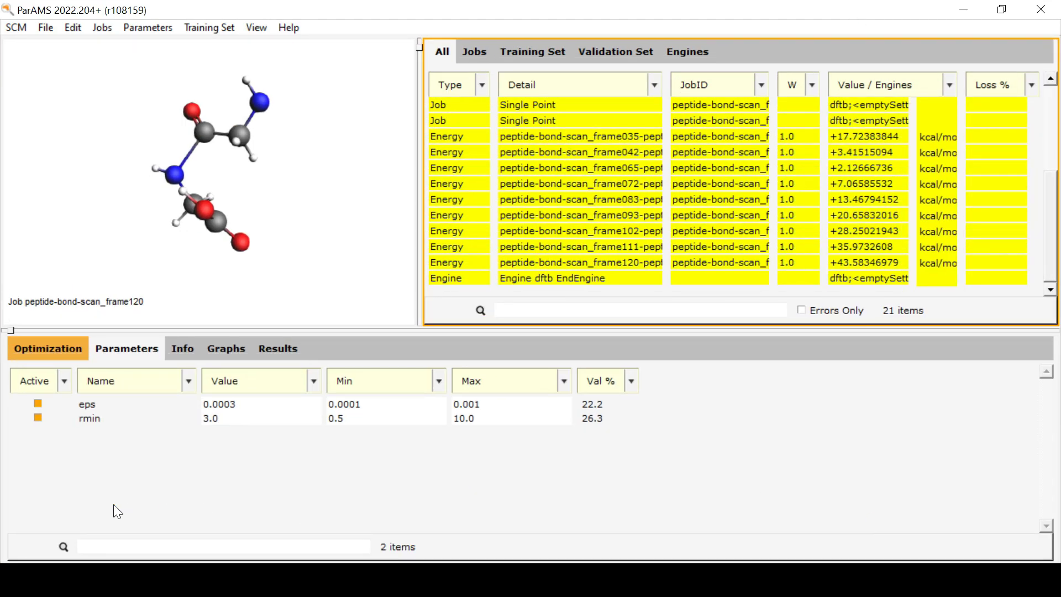
Step: Set the parameter type to No Parameters and switch the task from optimization to Single Point
click(139, 28)
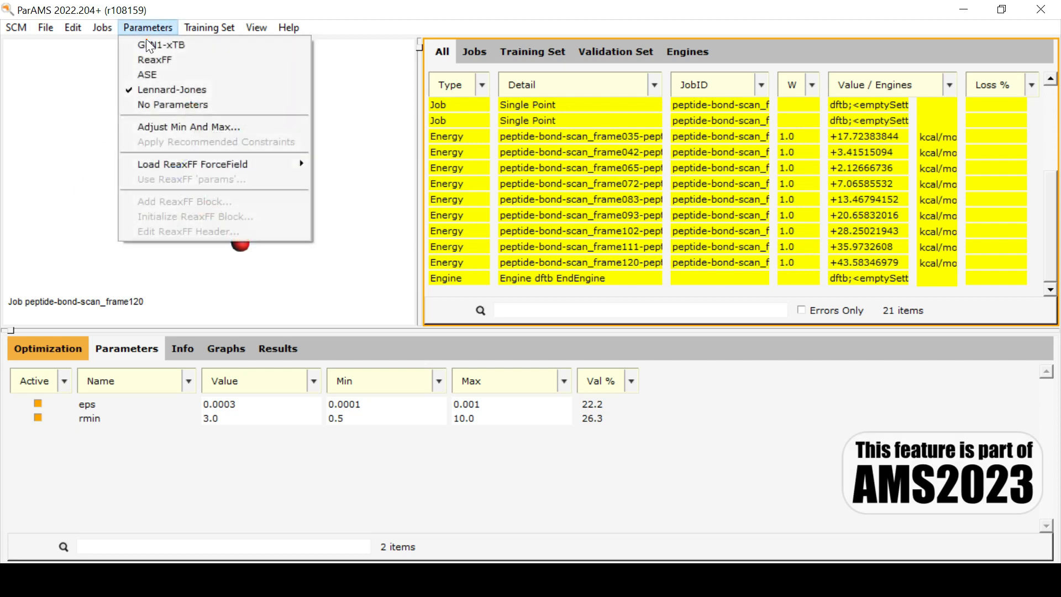
click(187, 105)
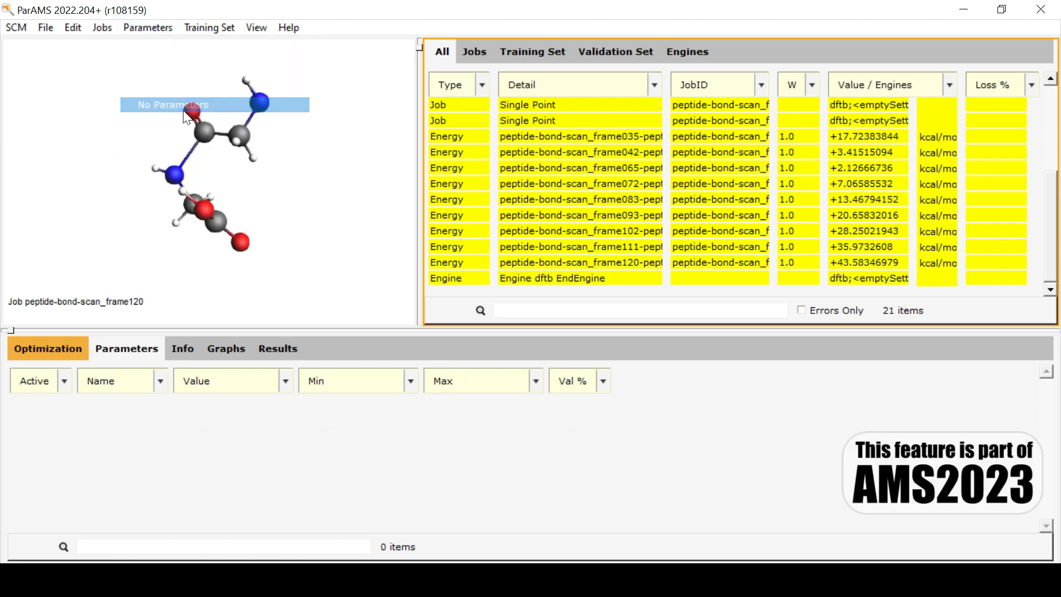
click(55, 357)
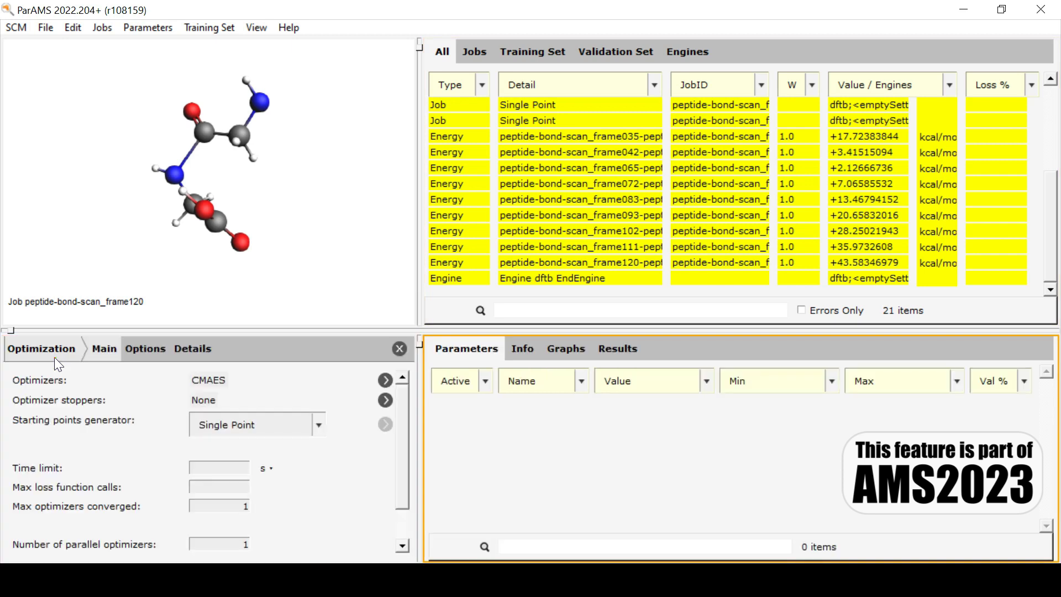
click(53, 346)
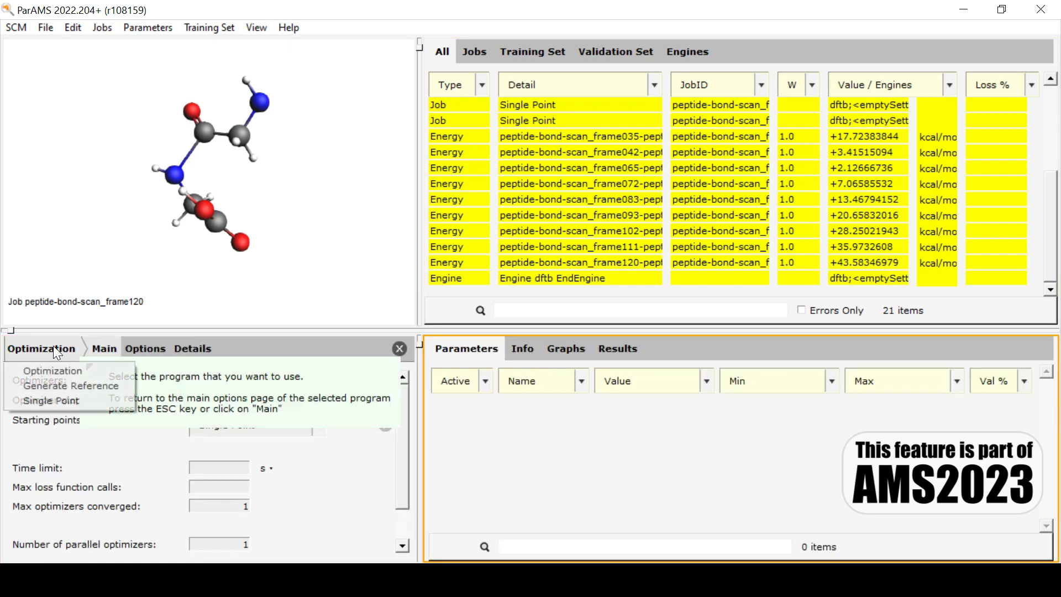
click(61, 399)
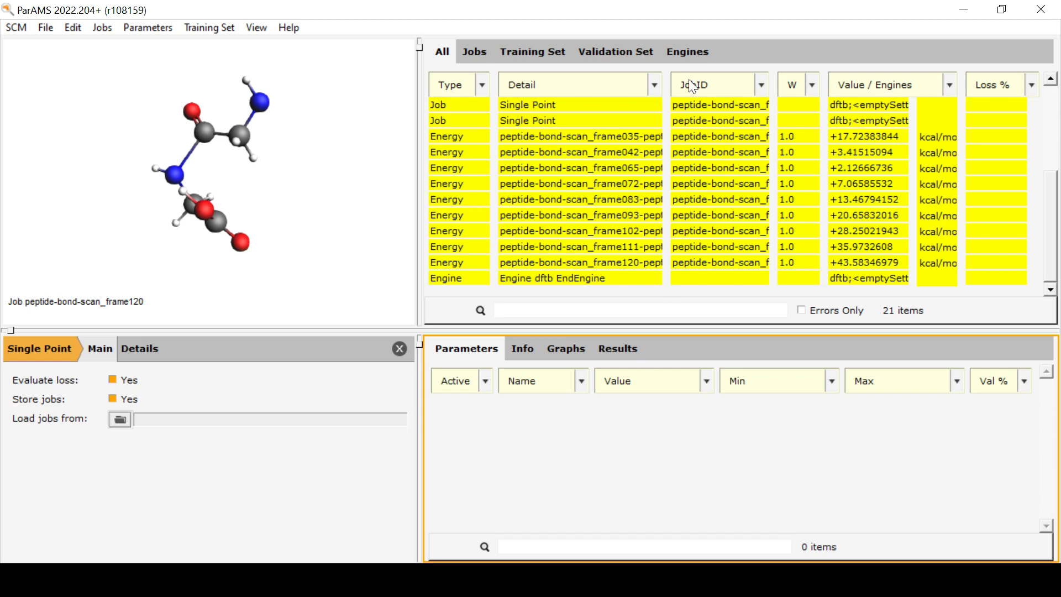
Step: Edit the ParAMS engine in AMSinput to use ReaxFF with the Glycine.ff force field, and pass it back to ParAMS
click(692, 52)
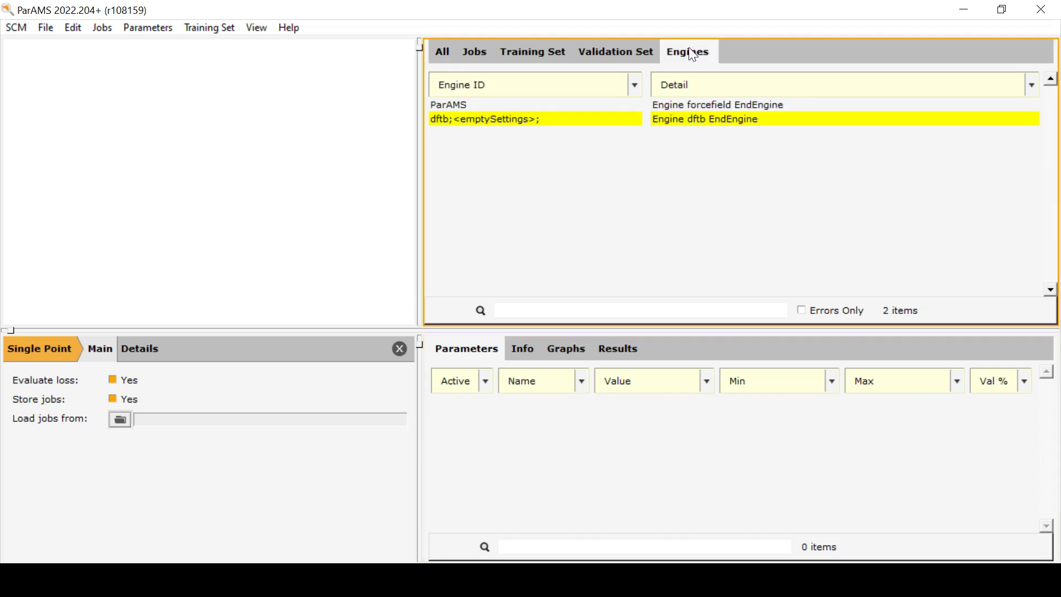
click(705, 105)
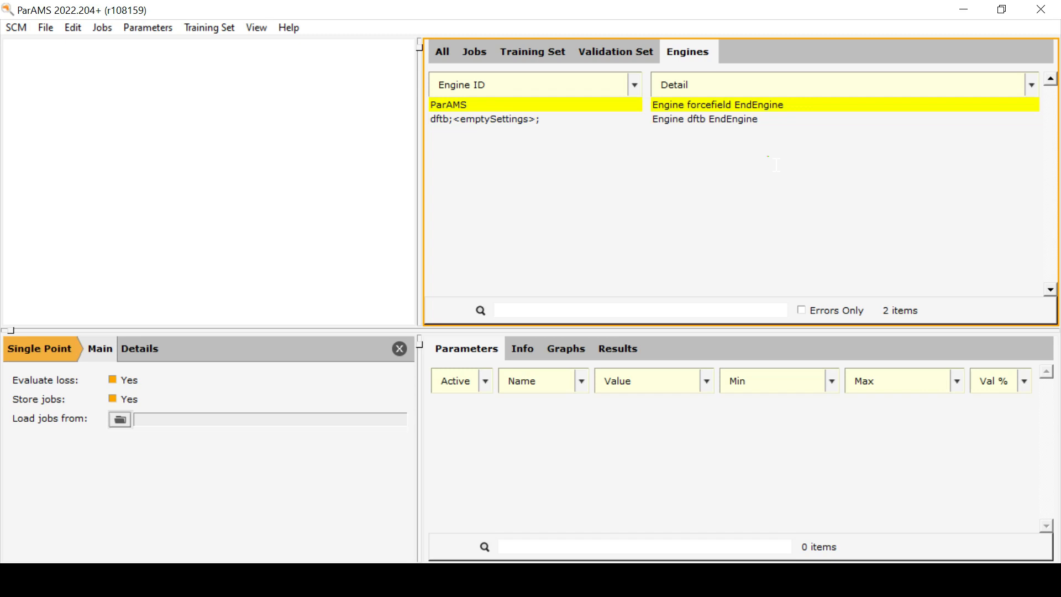
double_click(808, 105)
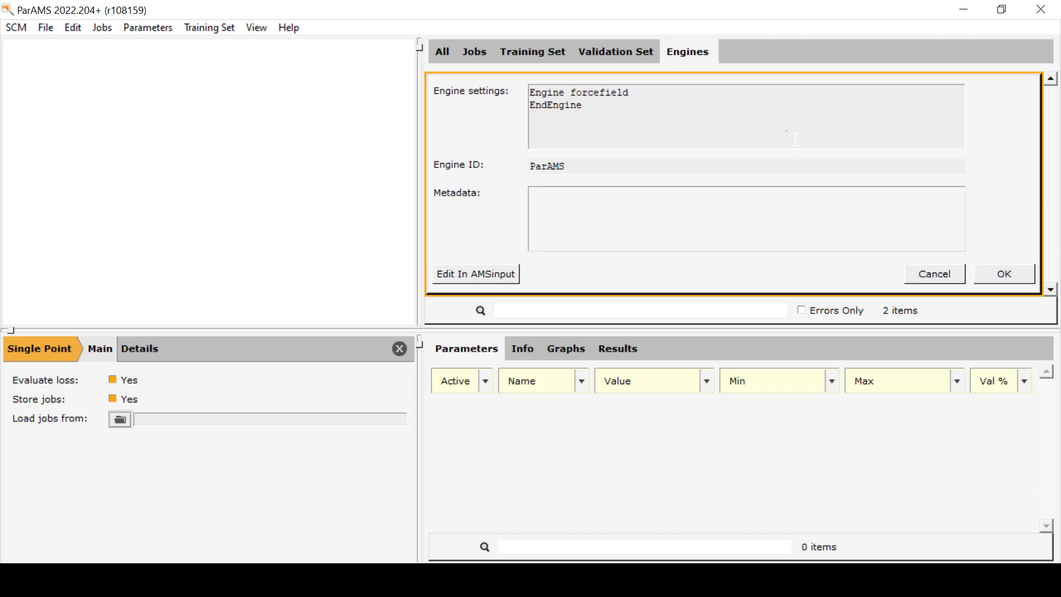
click(490, 272)
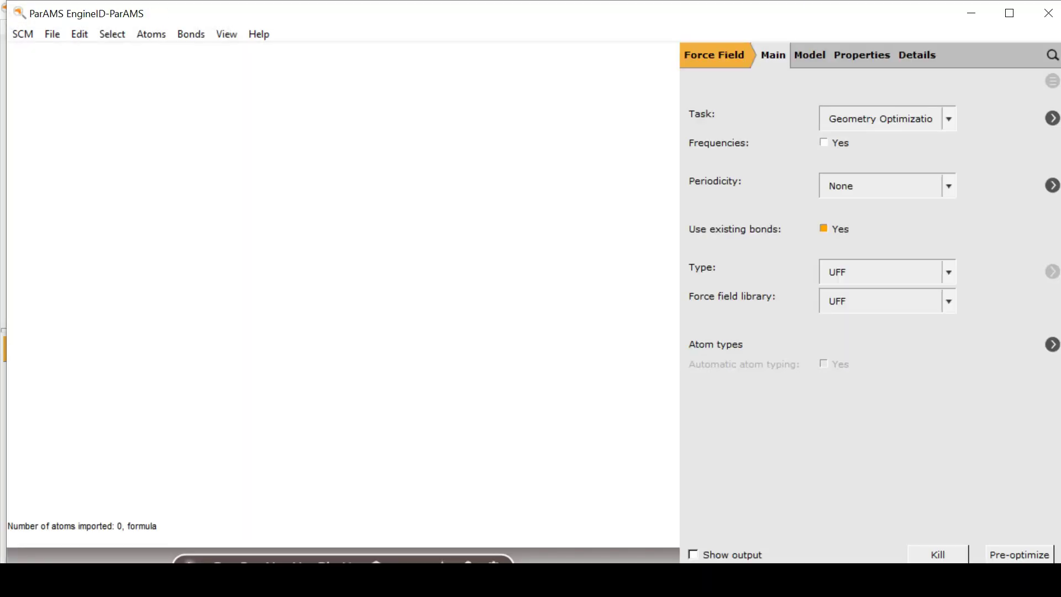
click(734, 53)
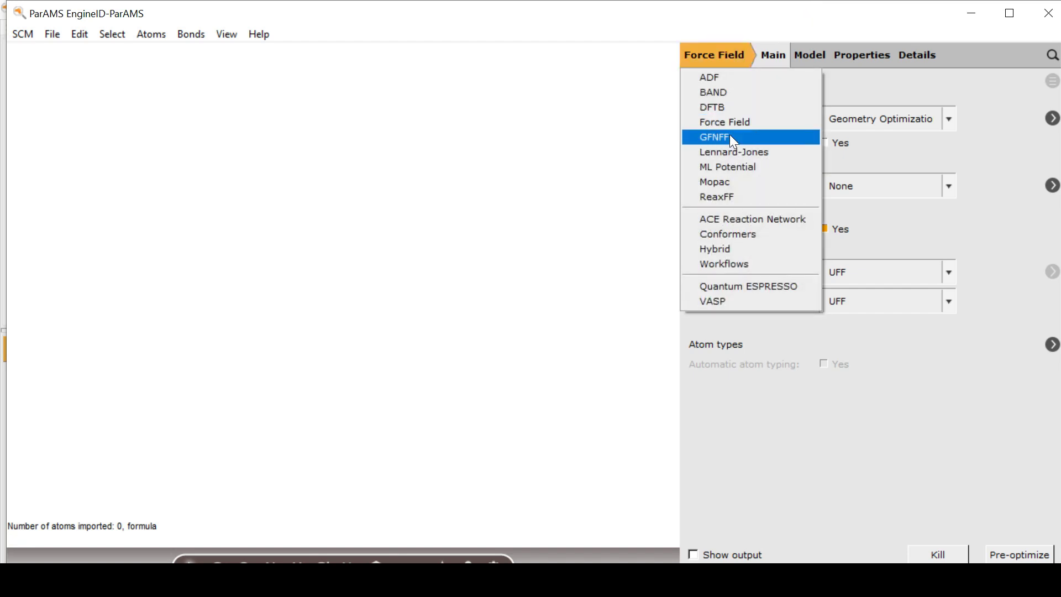
click(740, 199)
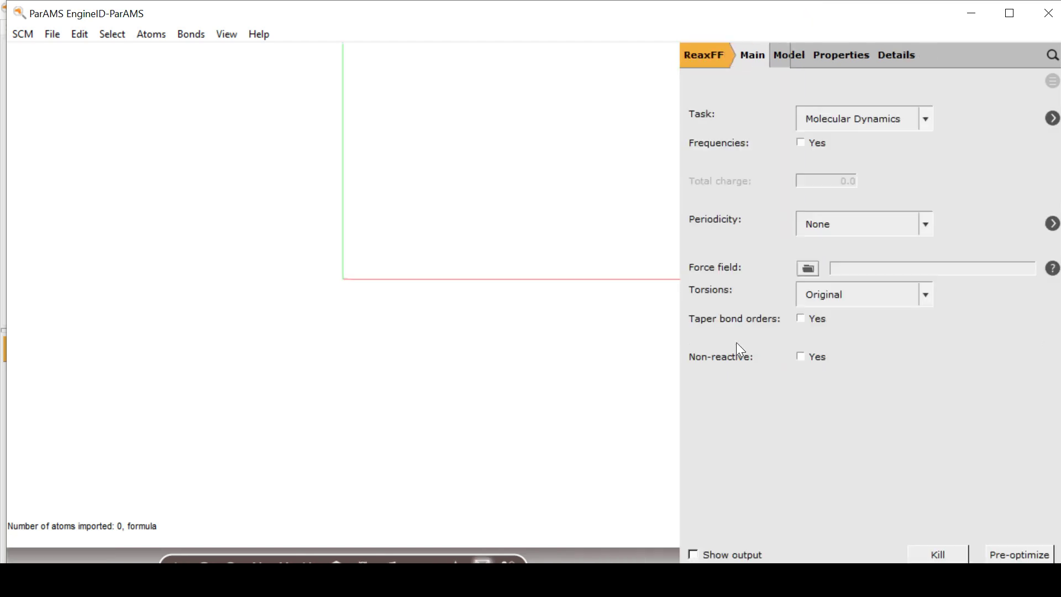
click(814, 263)
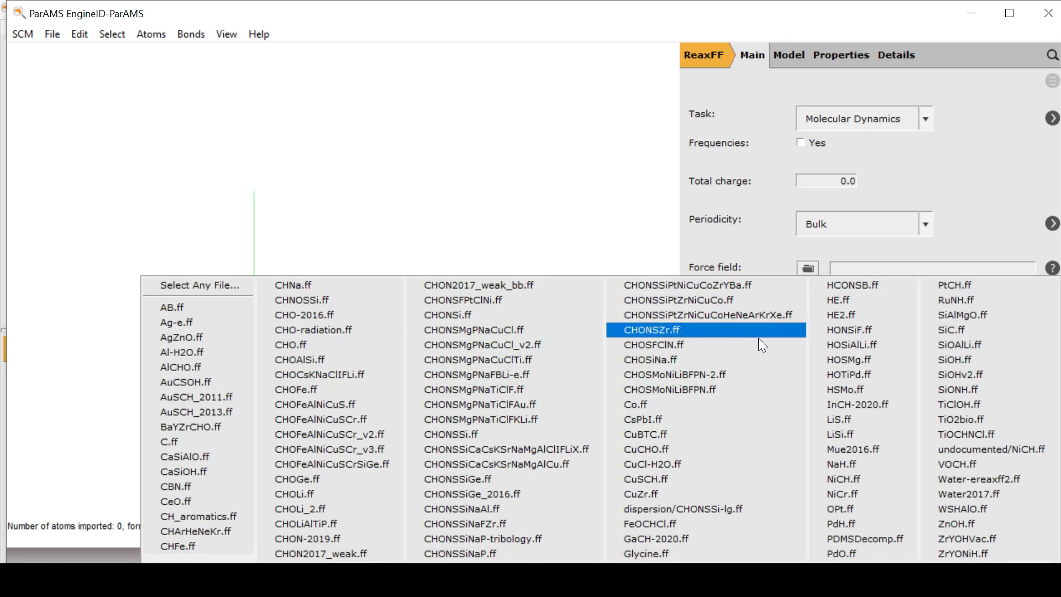
click(705, 550)
key(ctrl+s)
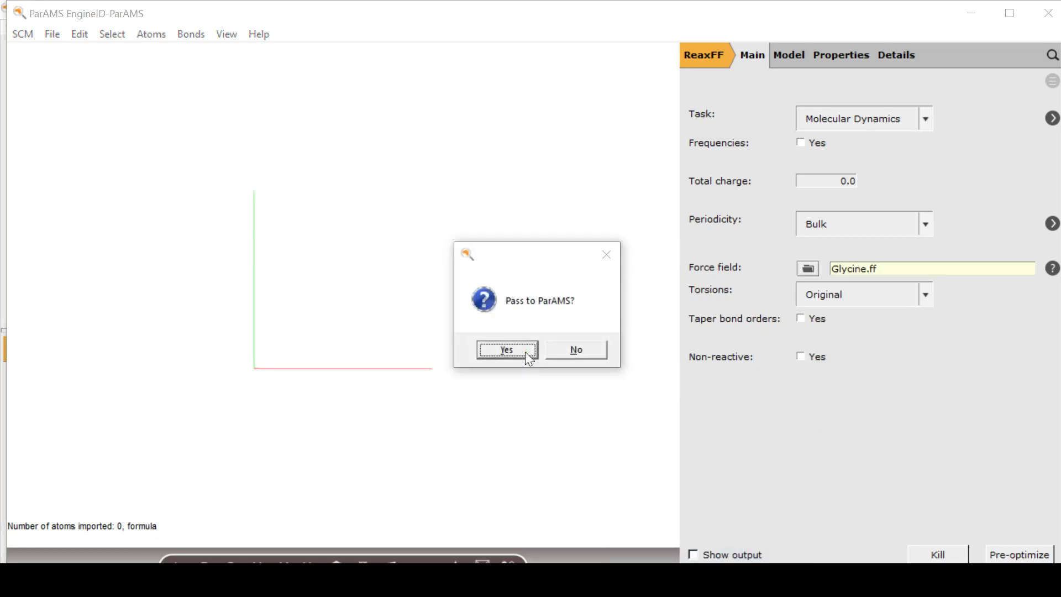
click(507, 350)
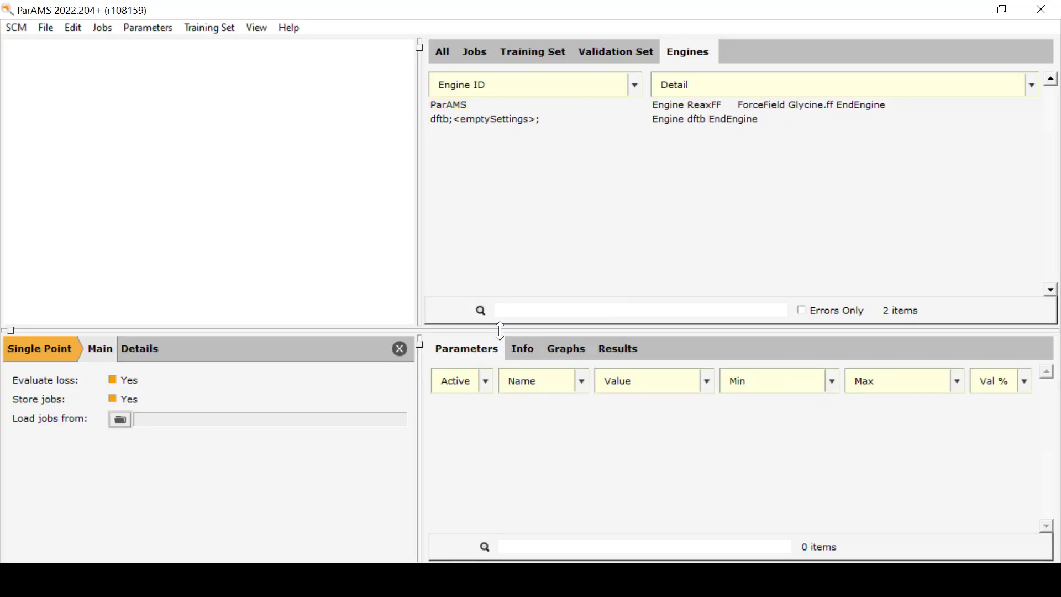
Step: Save the setup as glycine in the polymer_scan folder and run the single point evaluation
click(46, 28)
click(71, 105)
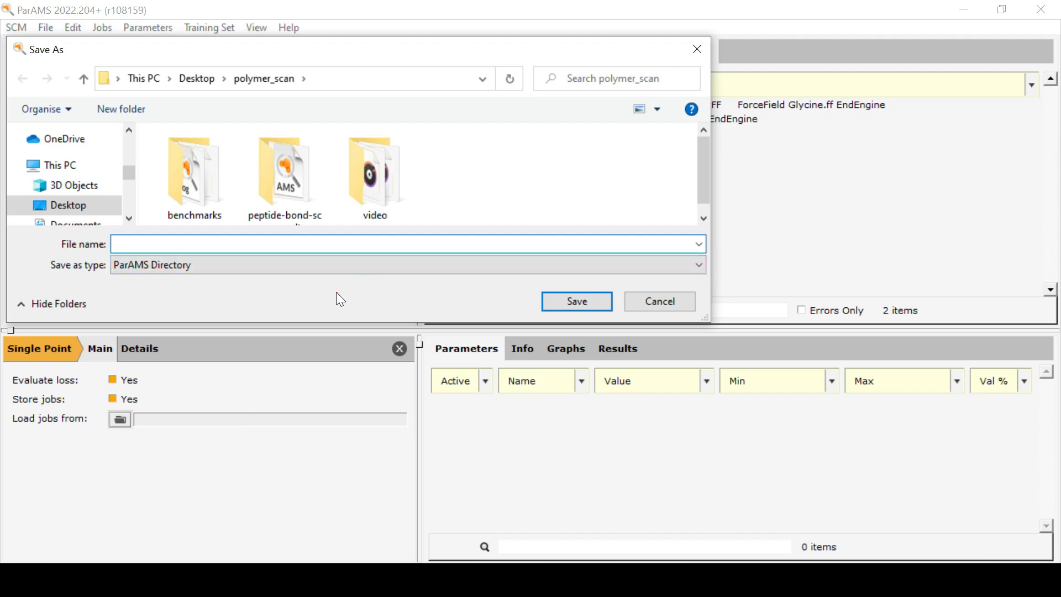
text(glycine)
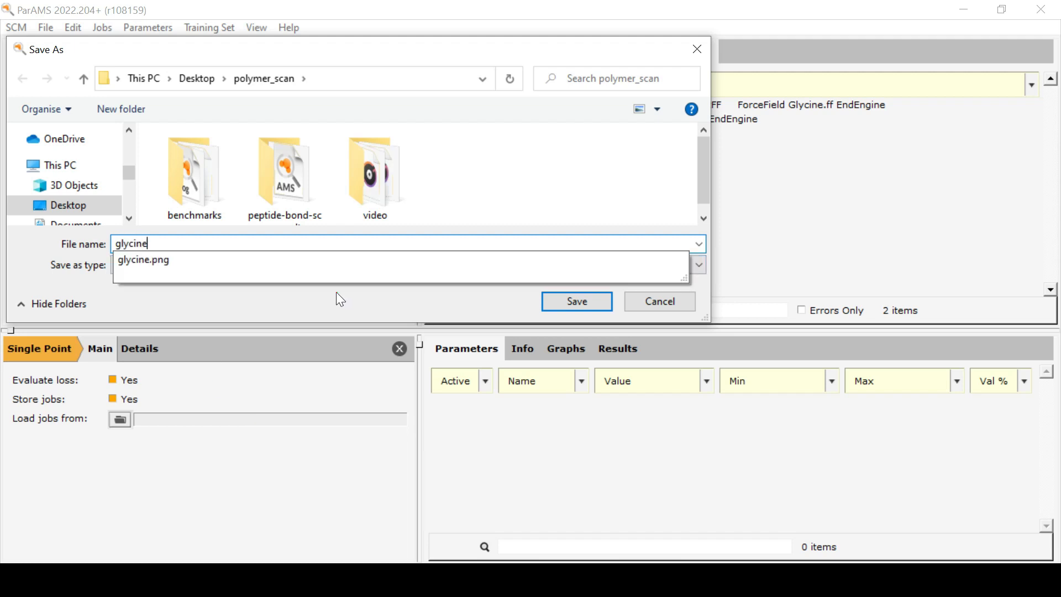
click(589, 305)
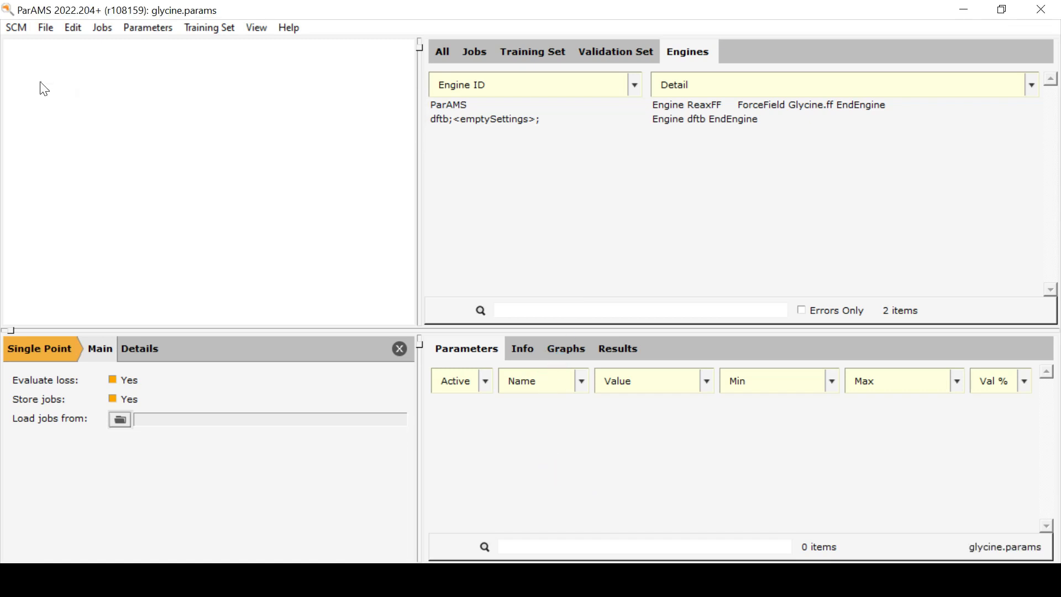
click(46, 28)
click(73, 240)
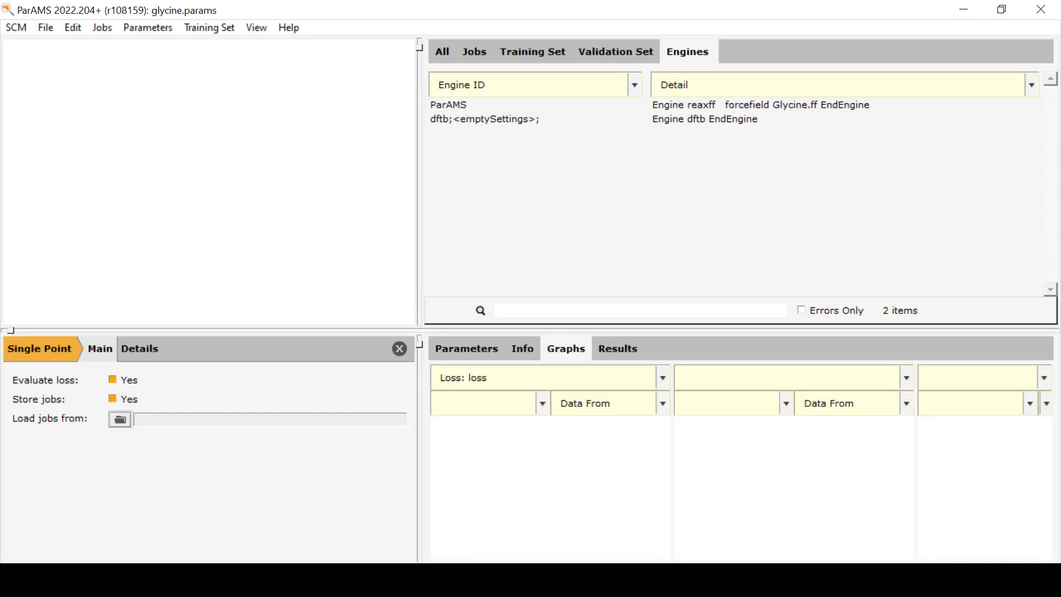
Step: Close the Single Point settings to widen the graphs, and move the Energy plot's legend away from the data points
click(400, 349)
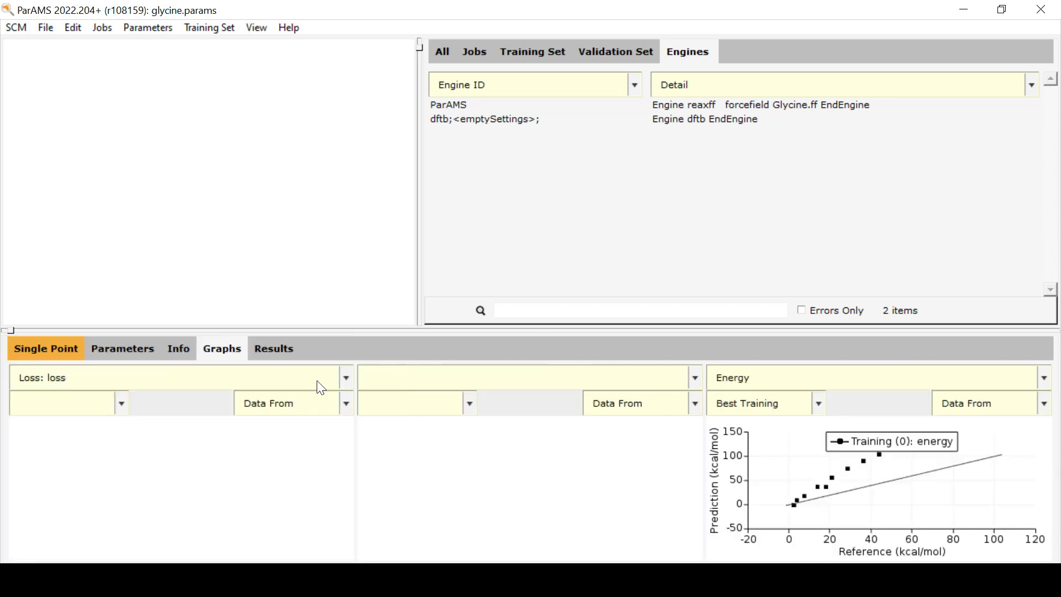
drag(922, 452, 1015, 511)
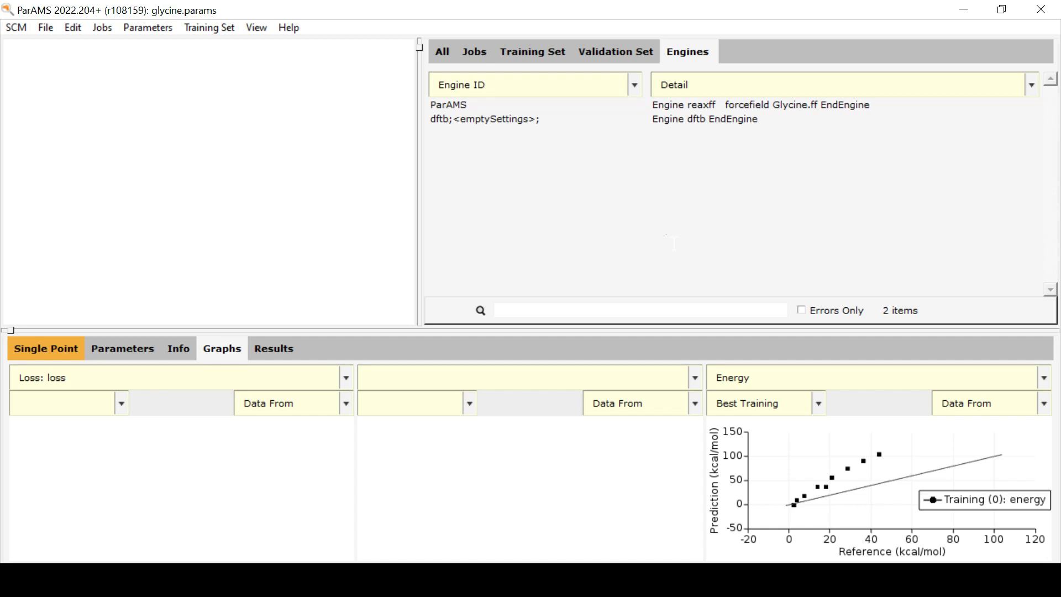
Step: Change the ParAMS engine's ReaxFF force field to HE.ff in AMSinput and pass it back to ParAMS
click(595, 104)
double_click(665, 104)
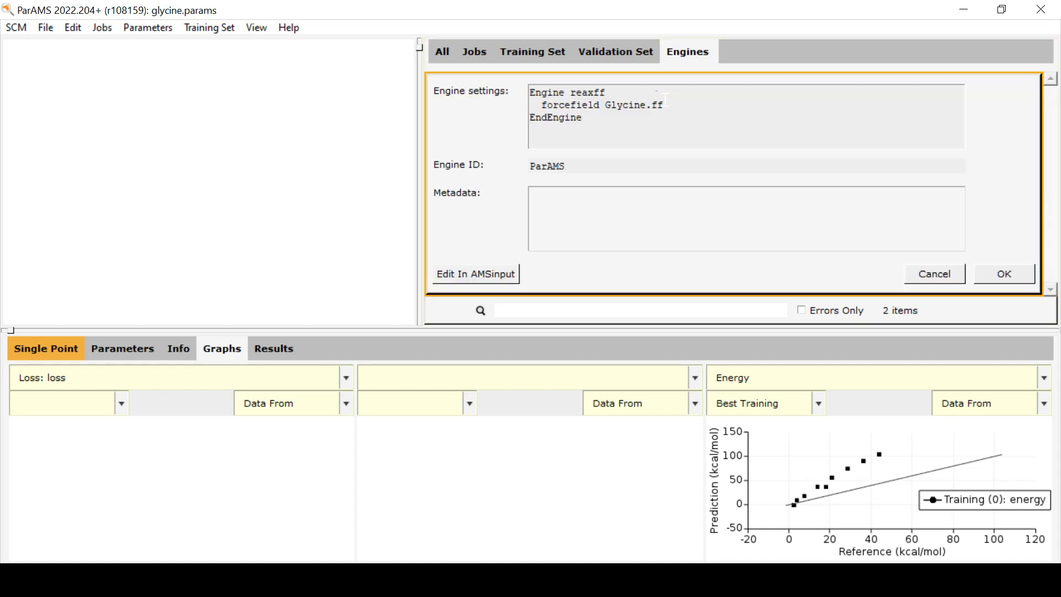
click(456, 274)
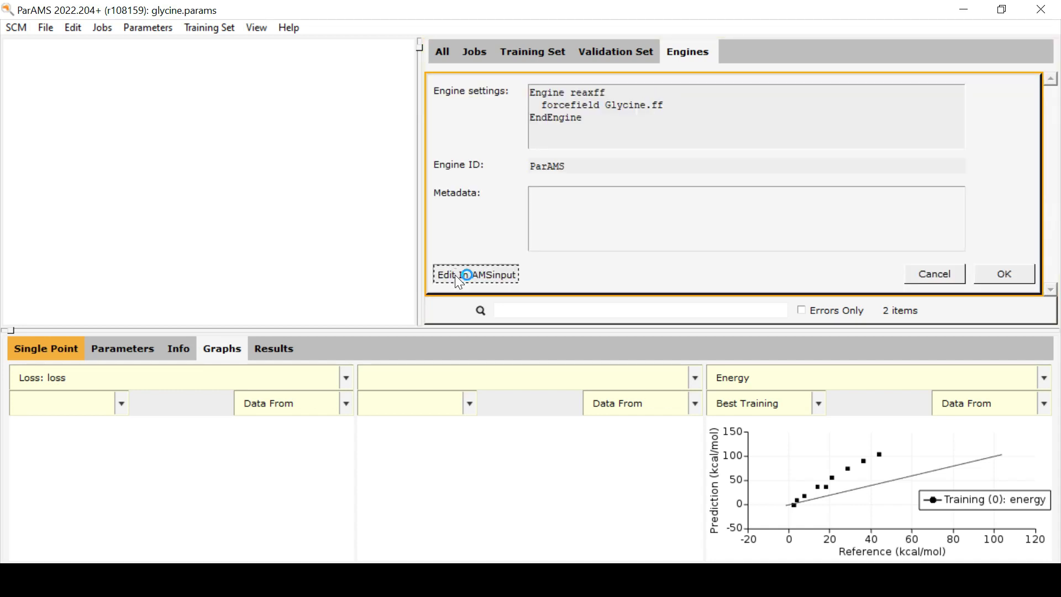
click(811, 270)
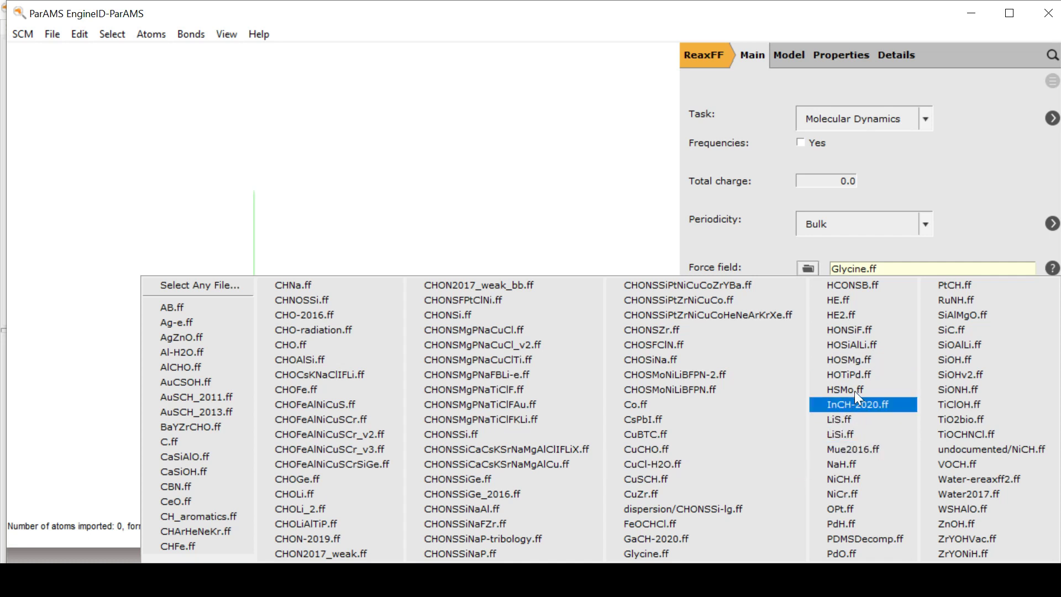
click(863, 298)
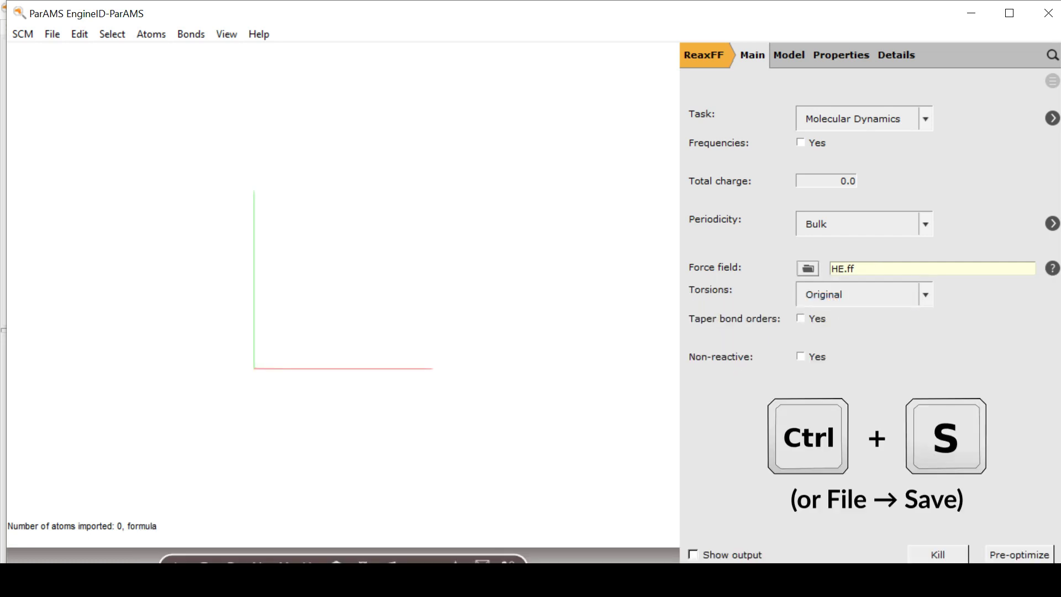
key(ctrl+s)
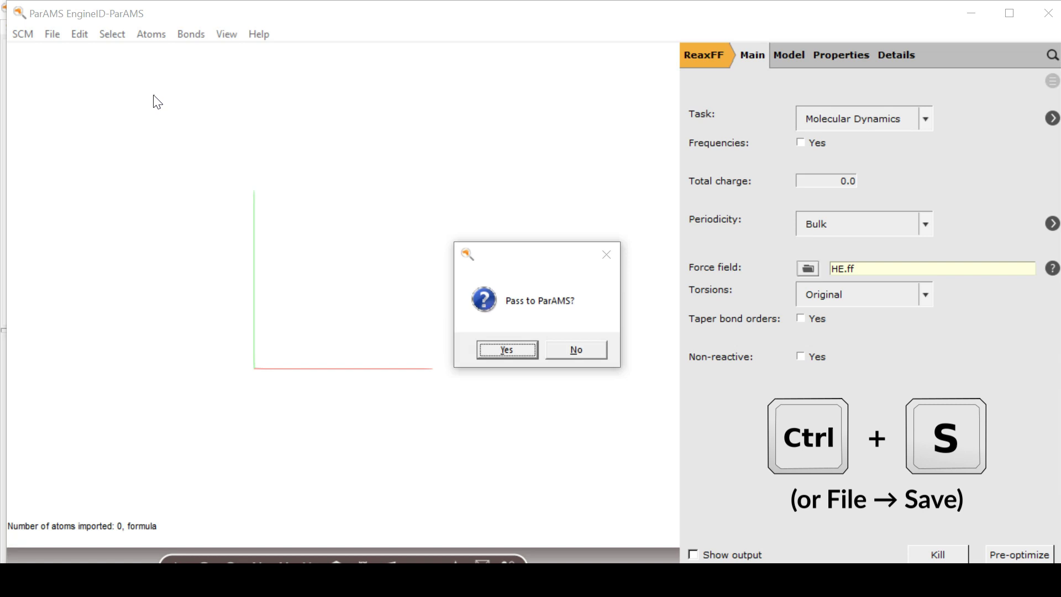
click(489, 354)
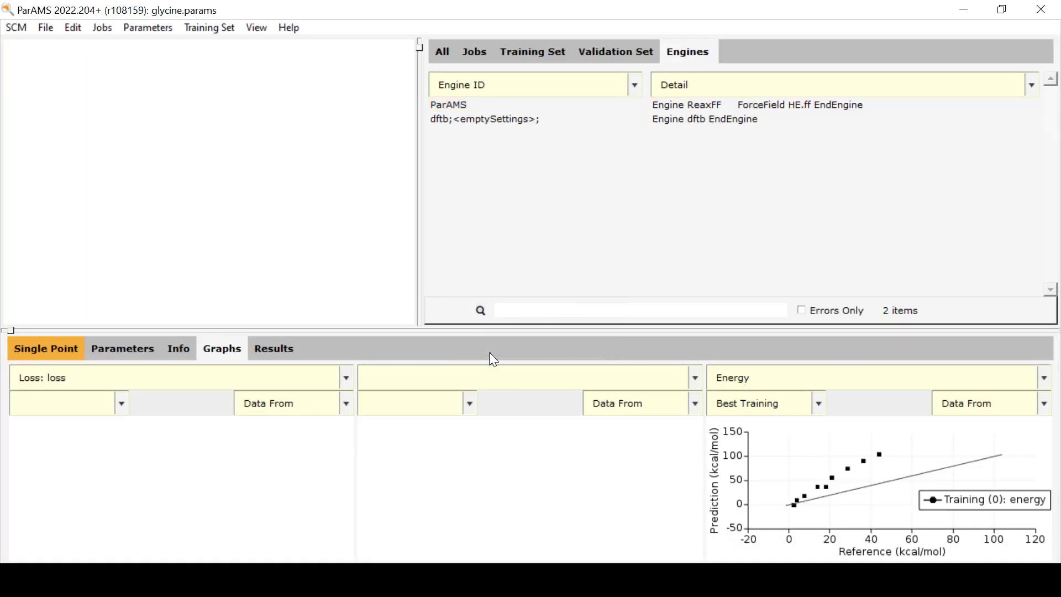
Step: Save the HE.ff setup as HE in the polymer_scan folder and run the single point evaluation
click(44, 28)
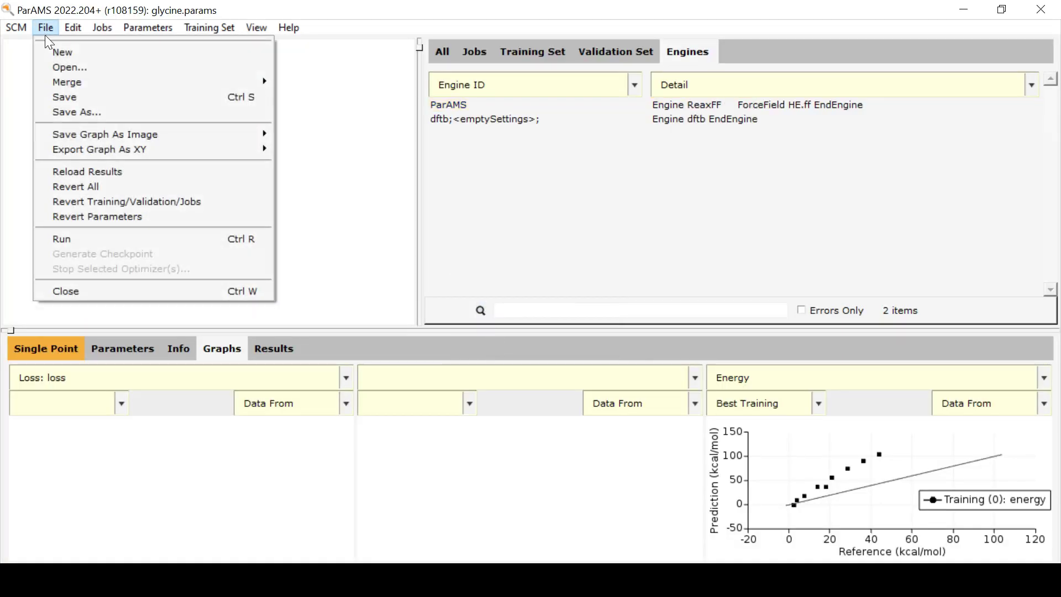
click(105, 113)
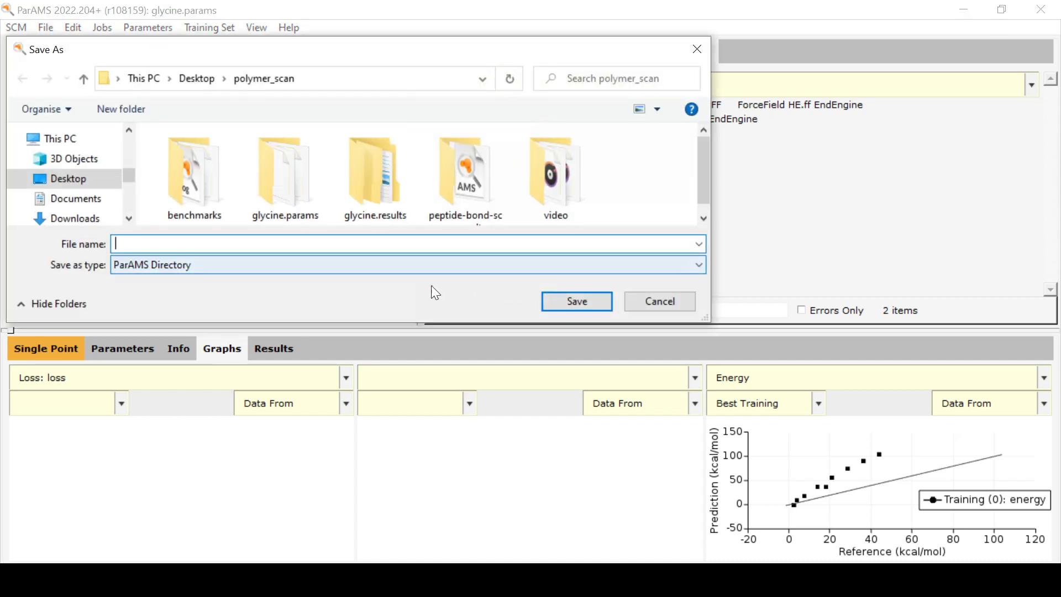
text(HE)
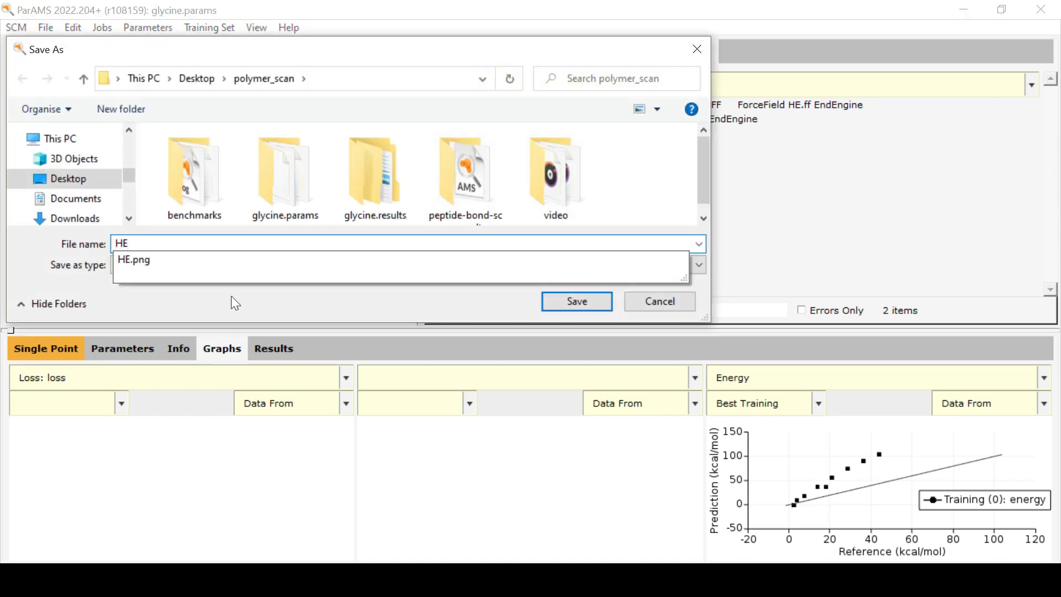
click(577, 302)
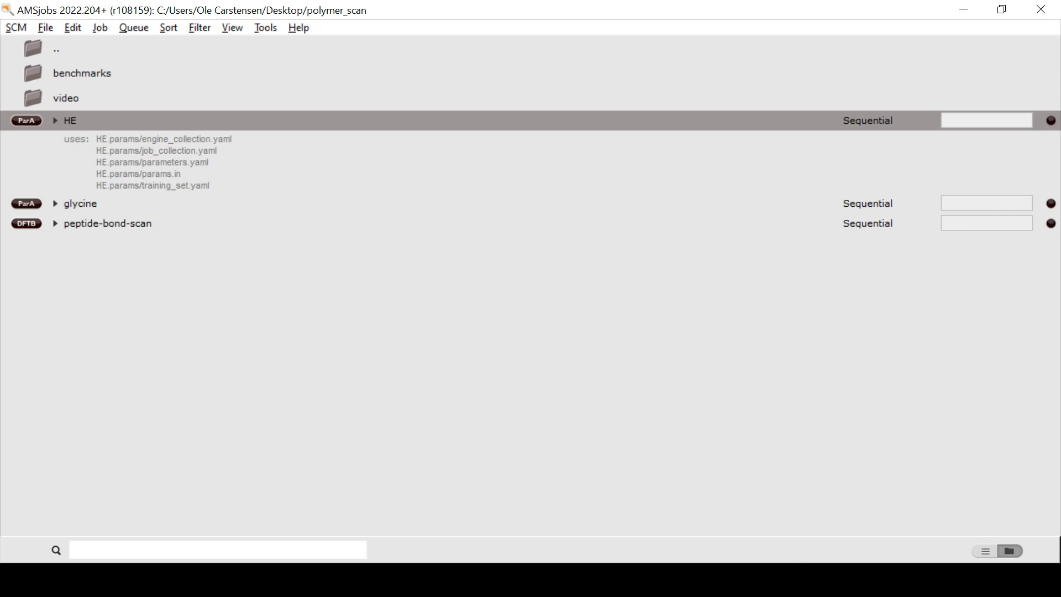
Step: Switch from AMSjobs back to ParAMS and open the results of the HE evaluation
click(795, 579)
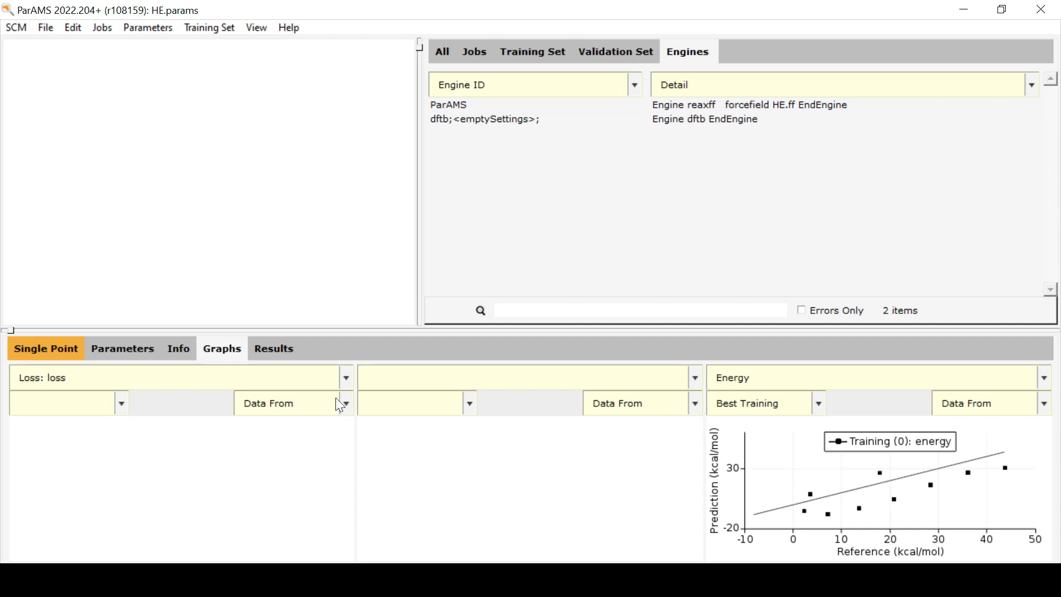
click(280, 349)
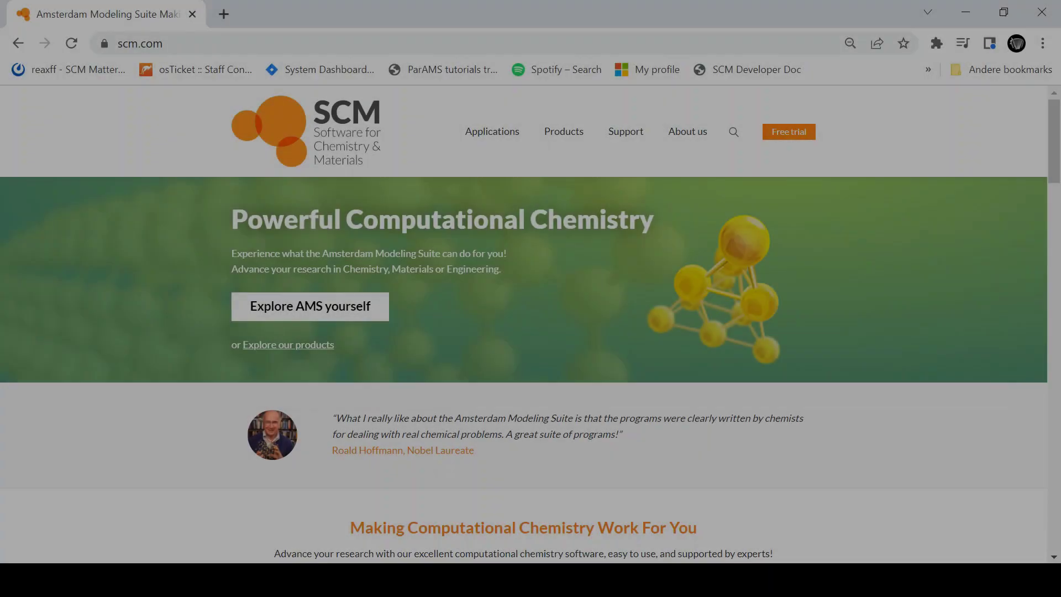
Step: In the browser on scm.com, open the tutorials from the ParAMS product page and browse the ParAMS Parametrization list
scroll(445, 293, down, 10)
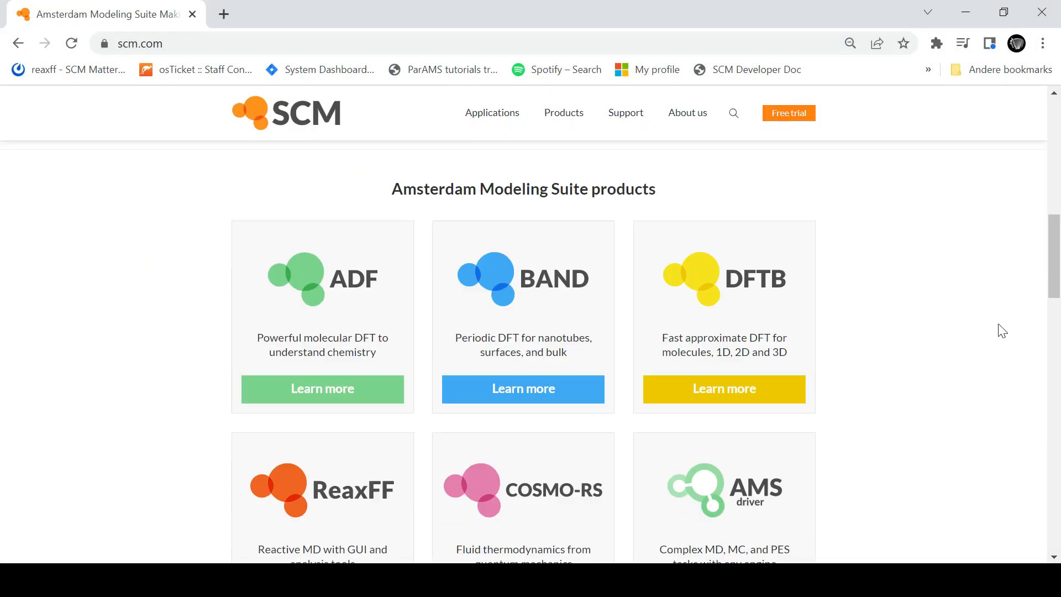
scroll(998, 330, down, 6)
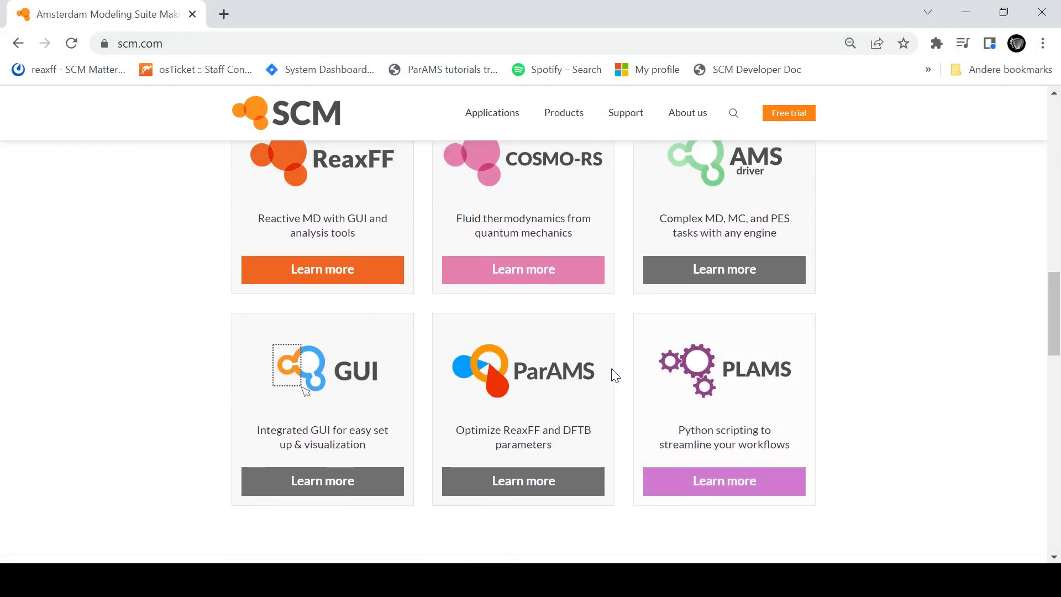
click(516, 388)
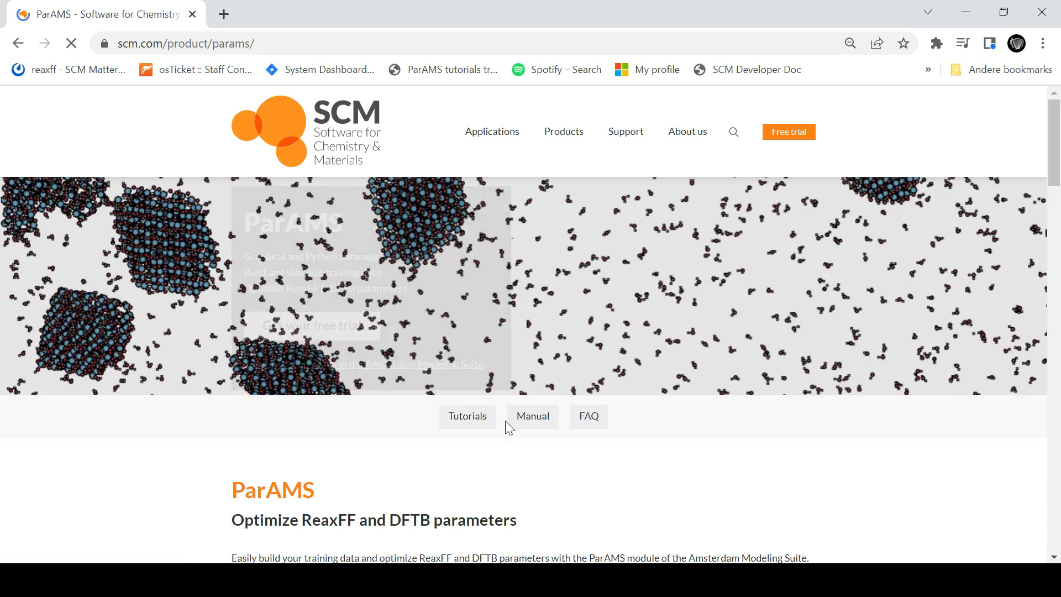
click(467, 426)
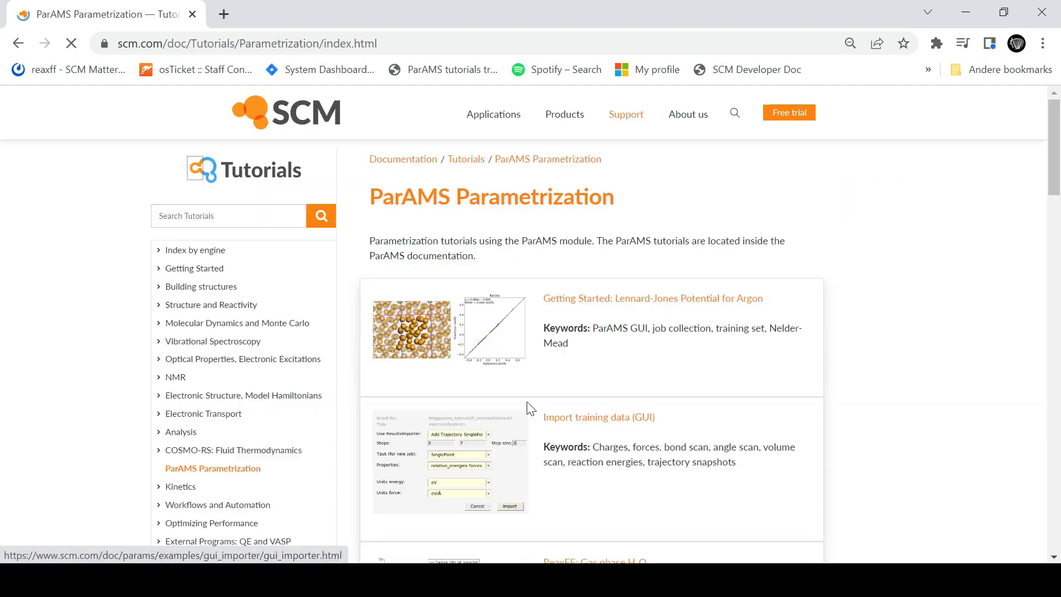
middle_click(919, 303)
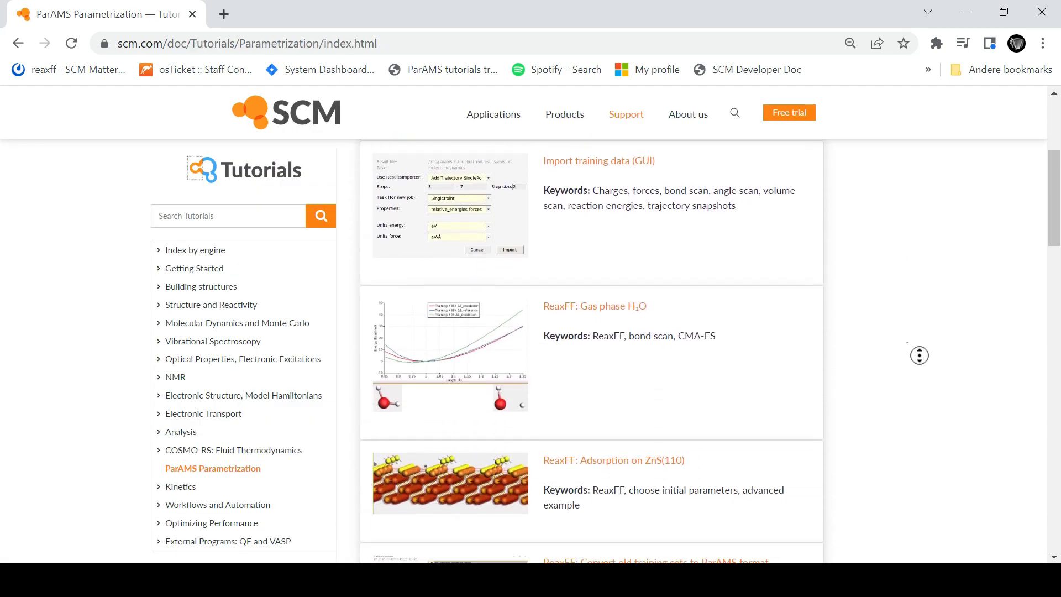